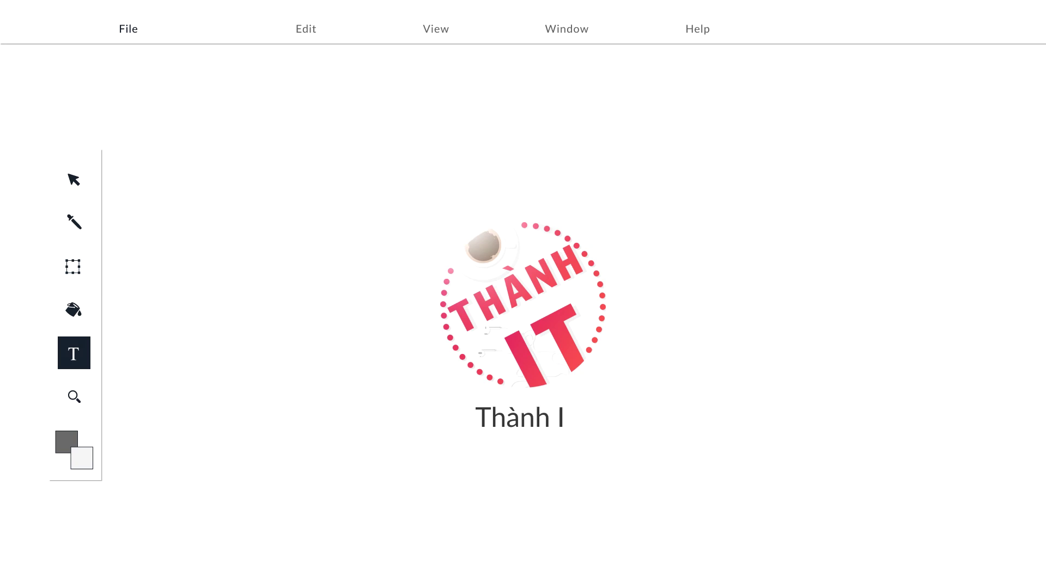
text(g)
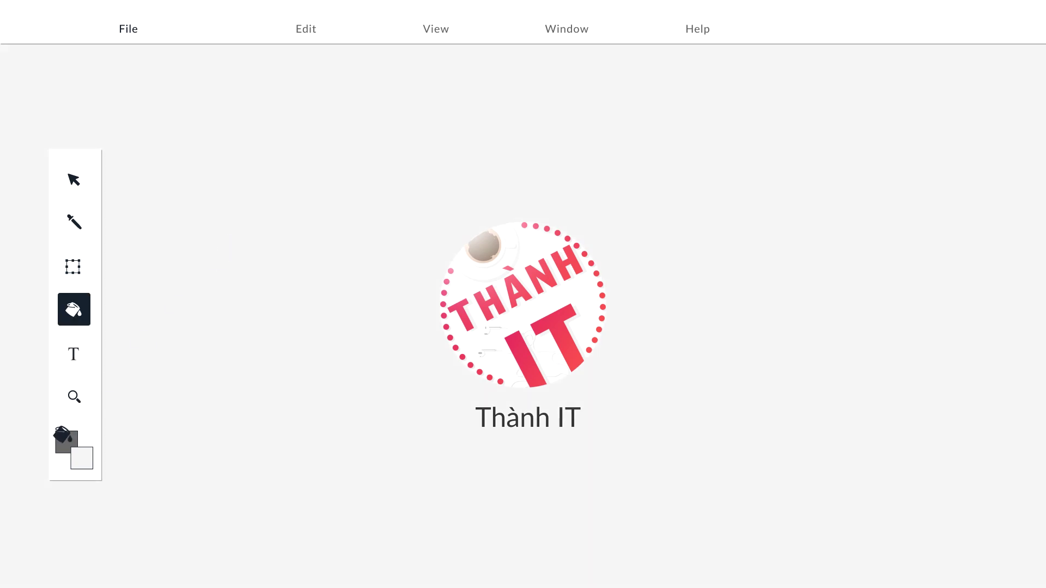
click(511, 418)
click(74, 177)
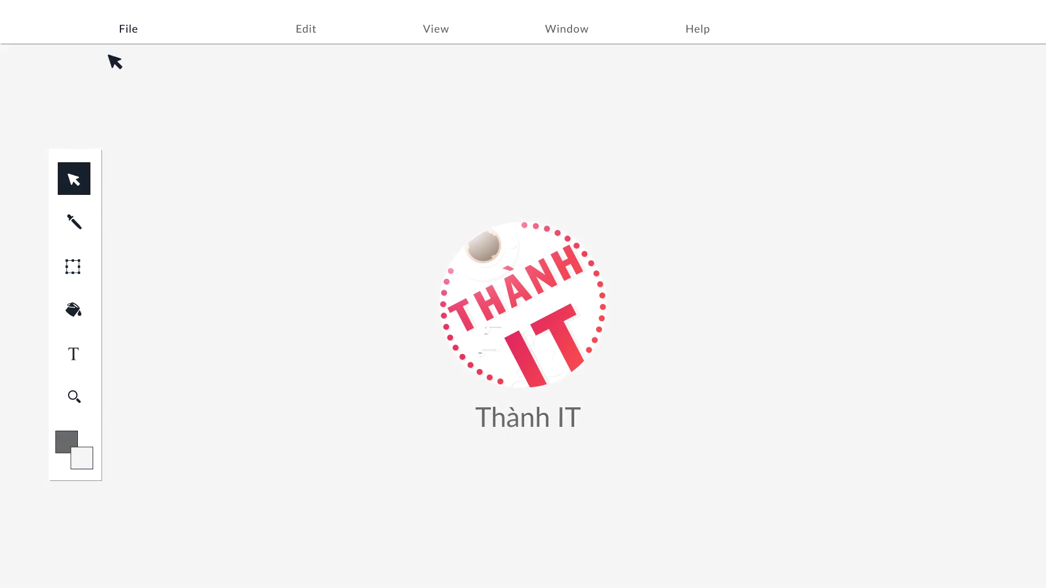
click(129, 28)
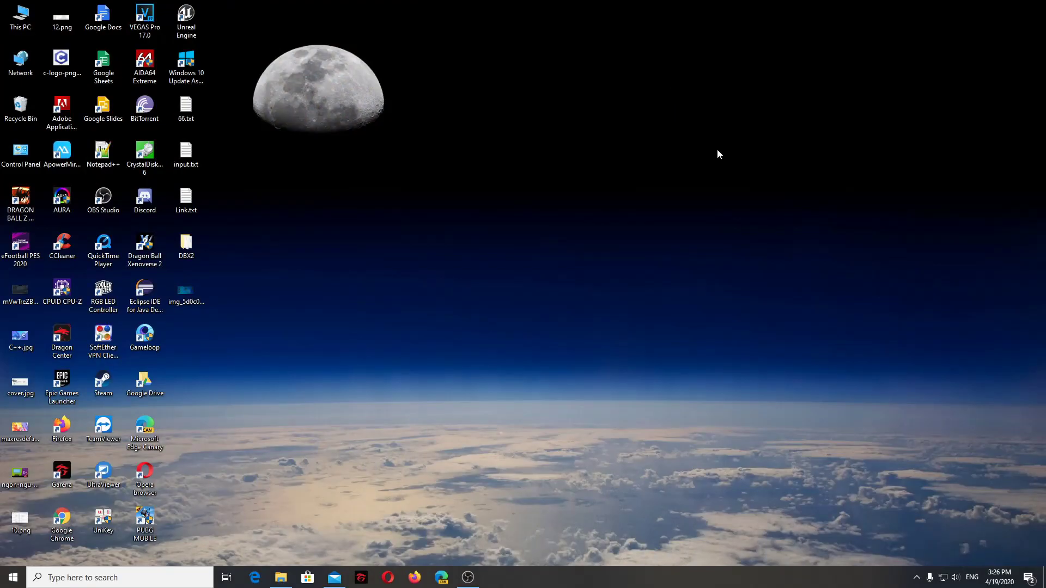
Step: Check the hidden notification-area icons for programs running in the background
click(915, 577)
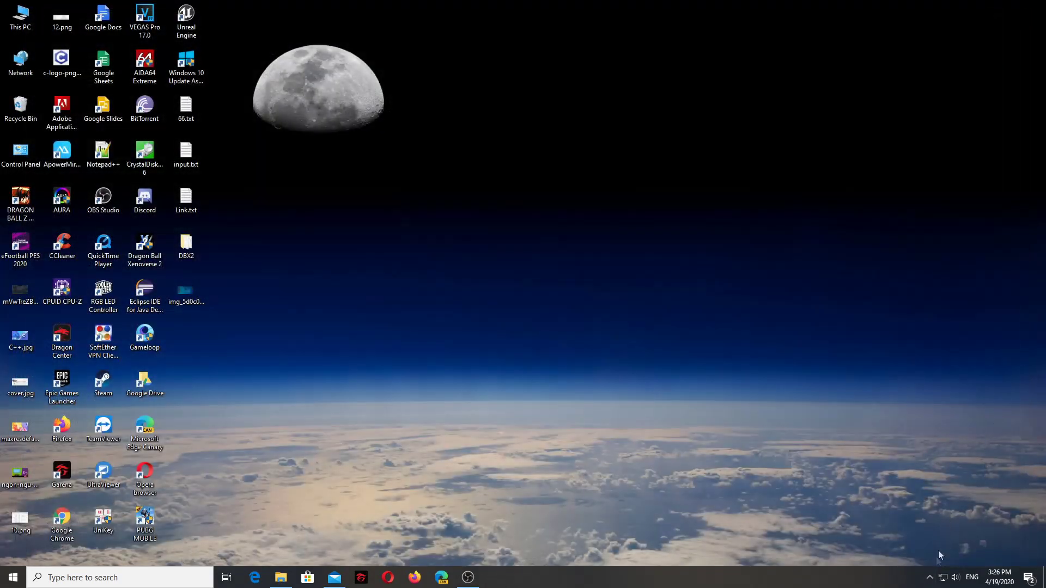
click(929, 577)
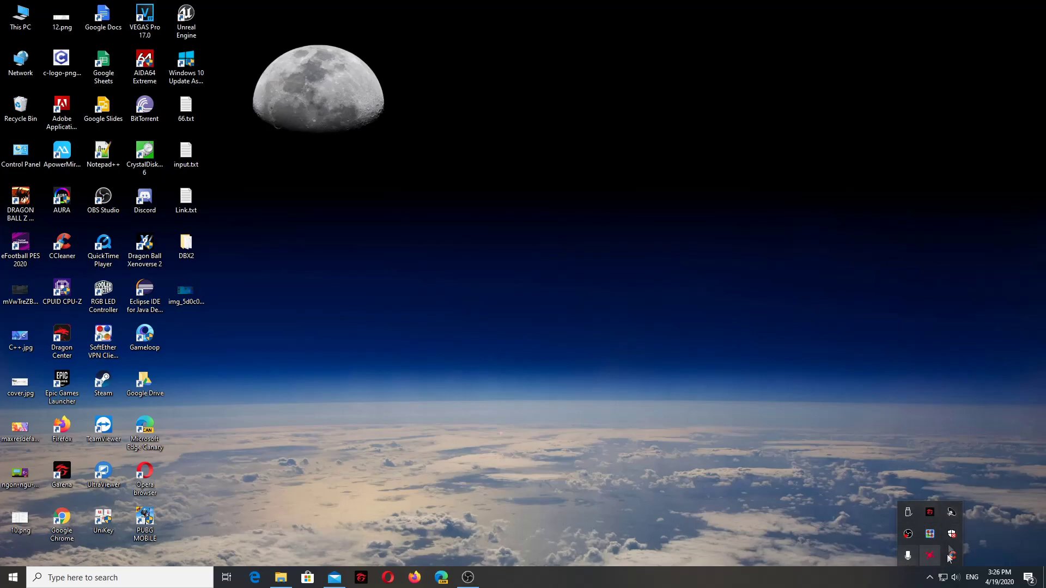
click(577, 371)
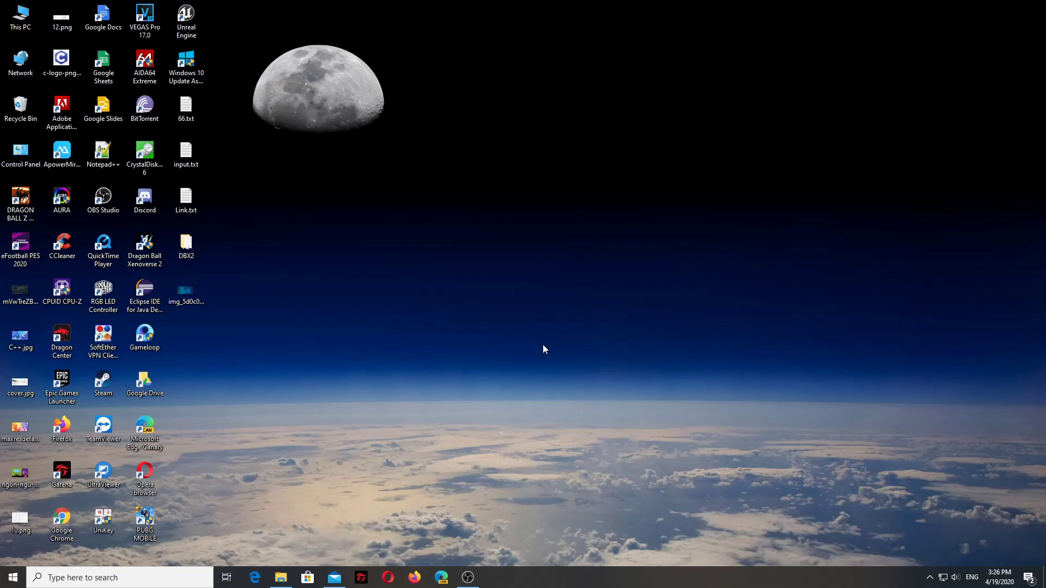
Step: Open the Background apps page in the Windows privacy settings
click(104, 576)
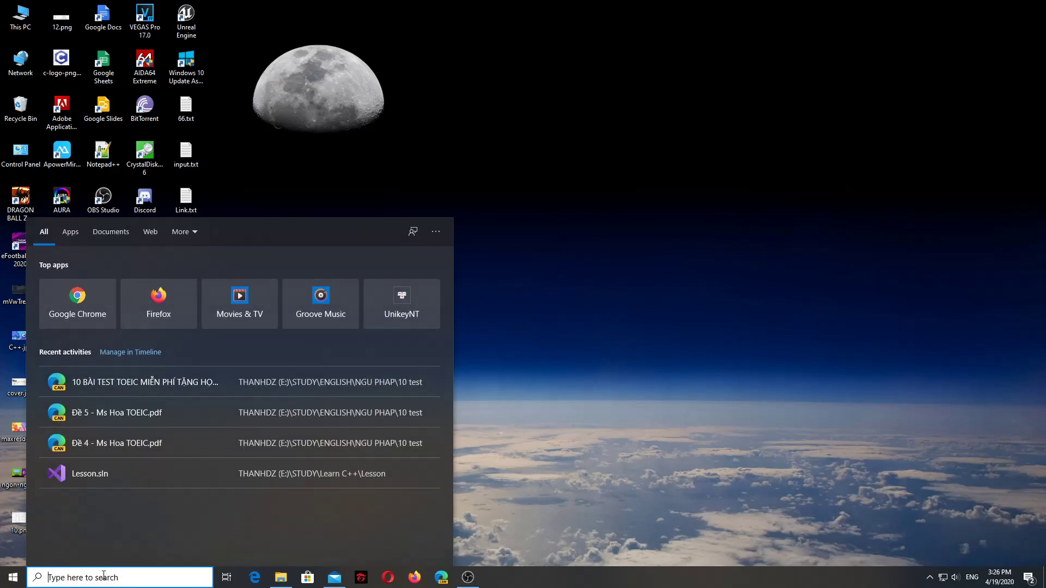
click(13, 577)
click(13, 531)
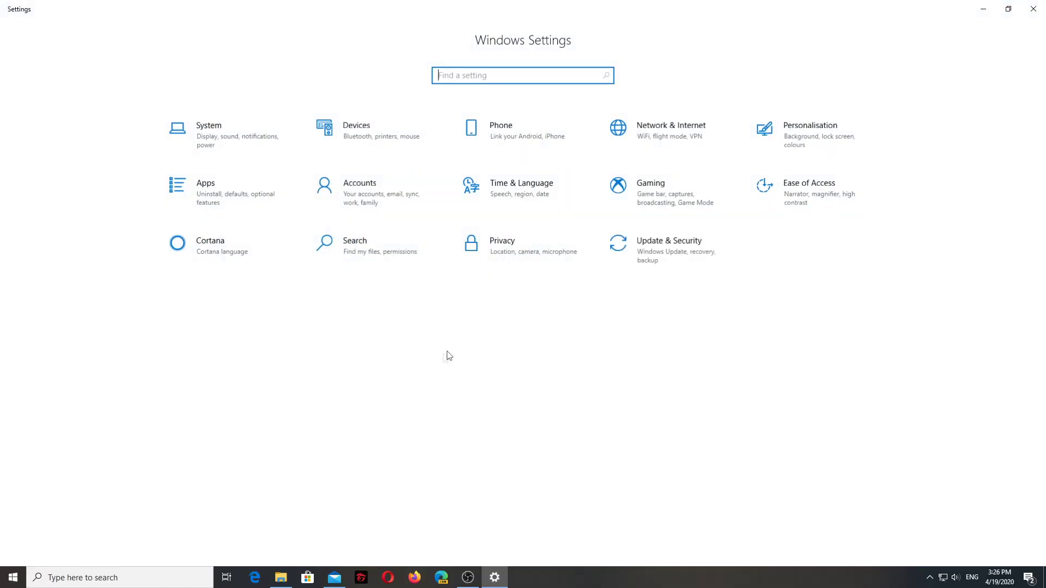
click(498, 256)
scroll(104, 330, down, 3)
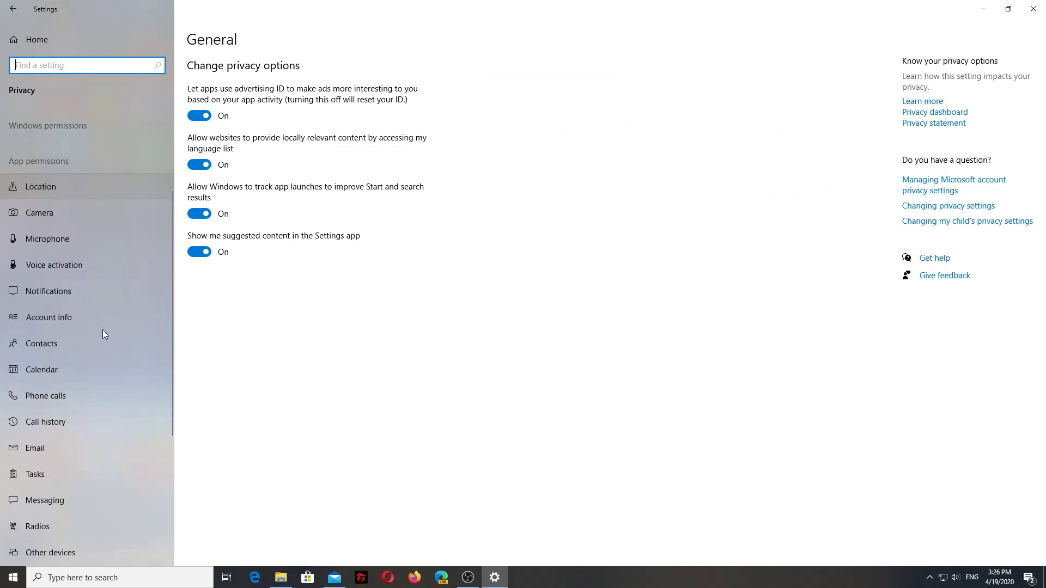
scroll(102, 329, down, 5)
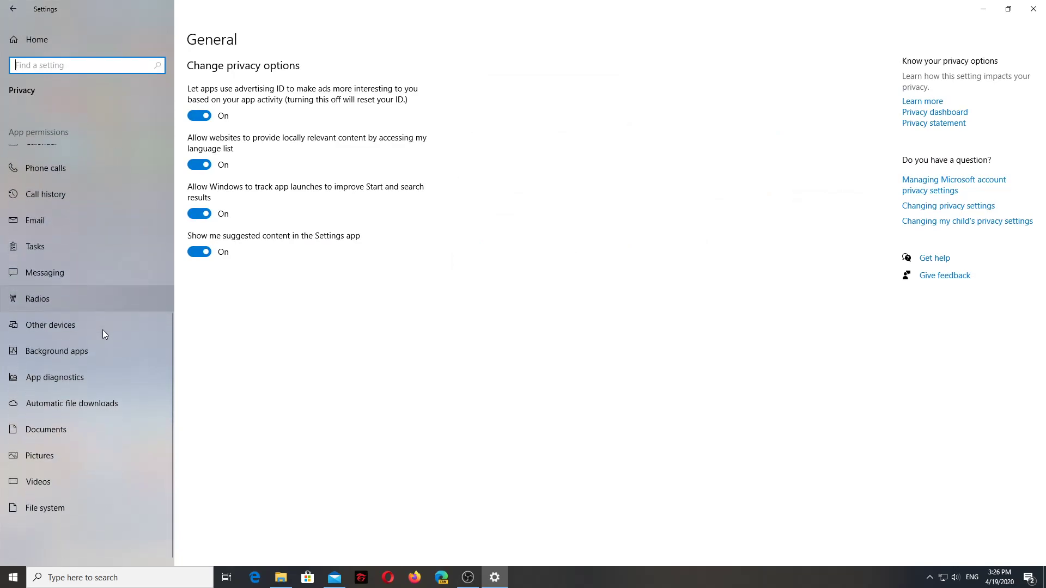
scroll(103, 329, up, 5)
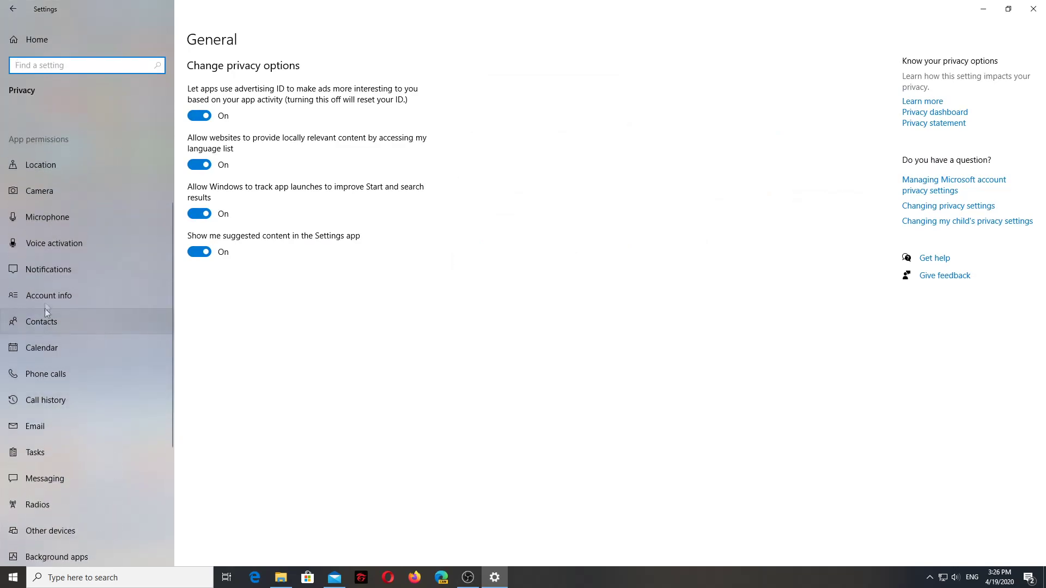
scroll(49, 312, down, 3)
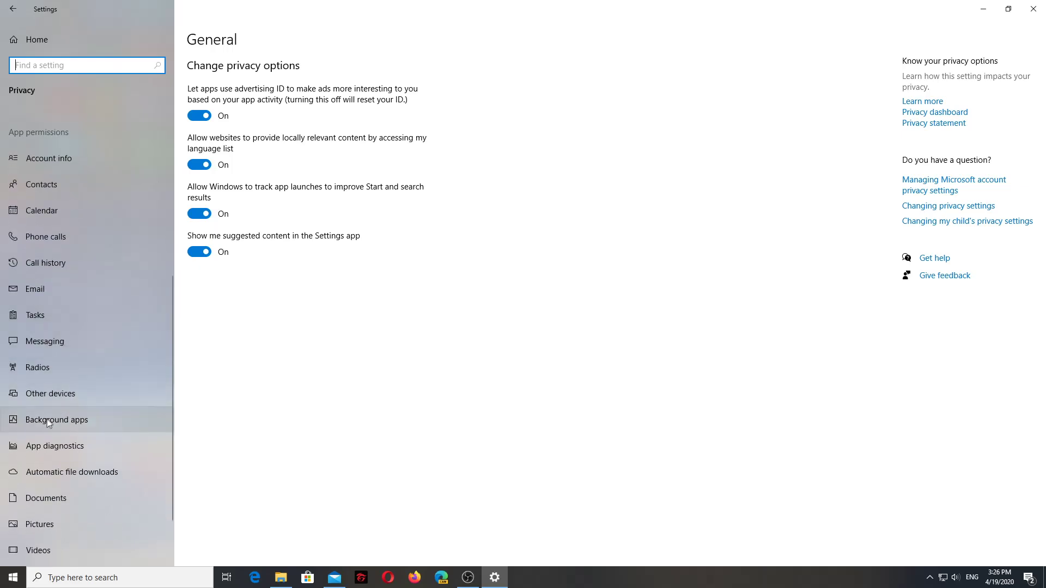
click(47, 420)
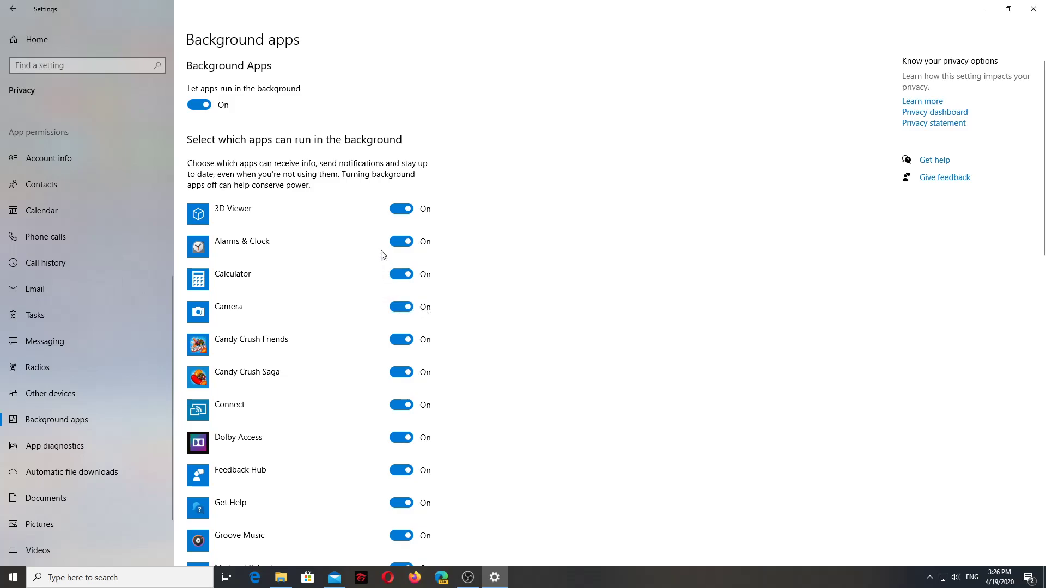
Step: Turn off background running for Your Phone, Weather, Voice Recorder and Tips
scroll(376, 238, down, 2)
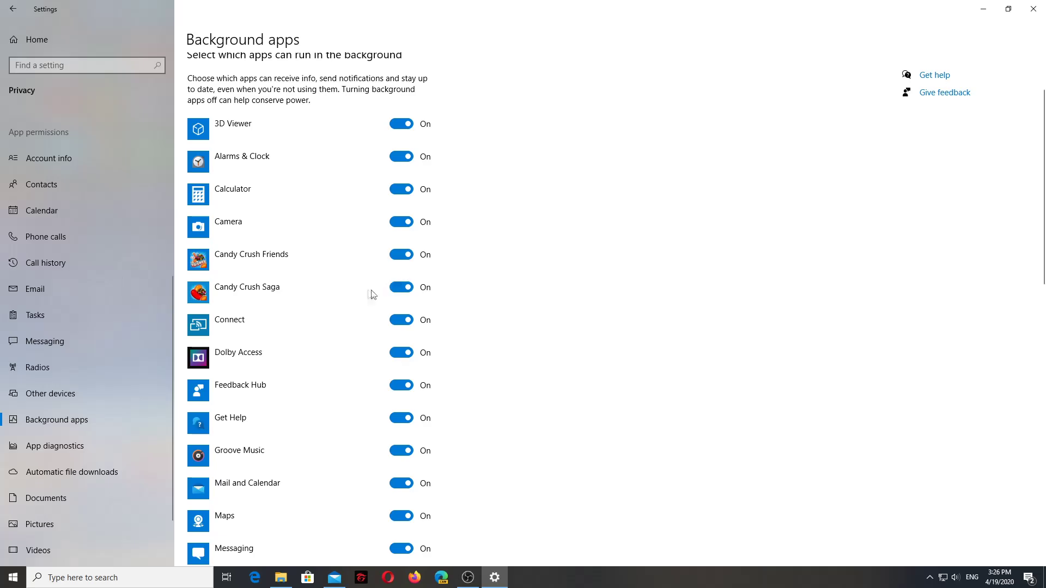
scroll(369, 294, down, 12)
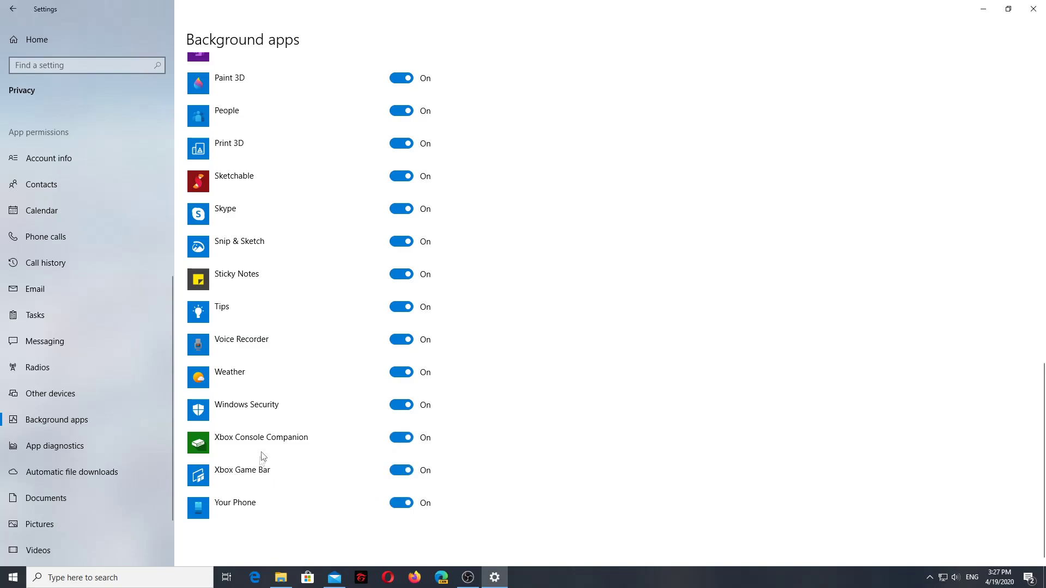
click(402, 504)
click(400, 372)
click(398, 339)
click(396, 307)
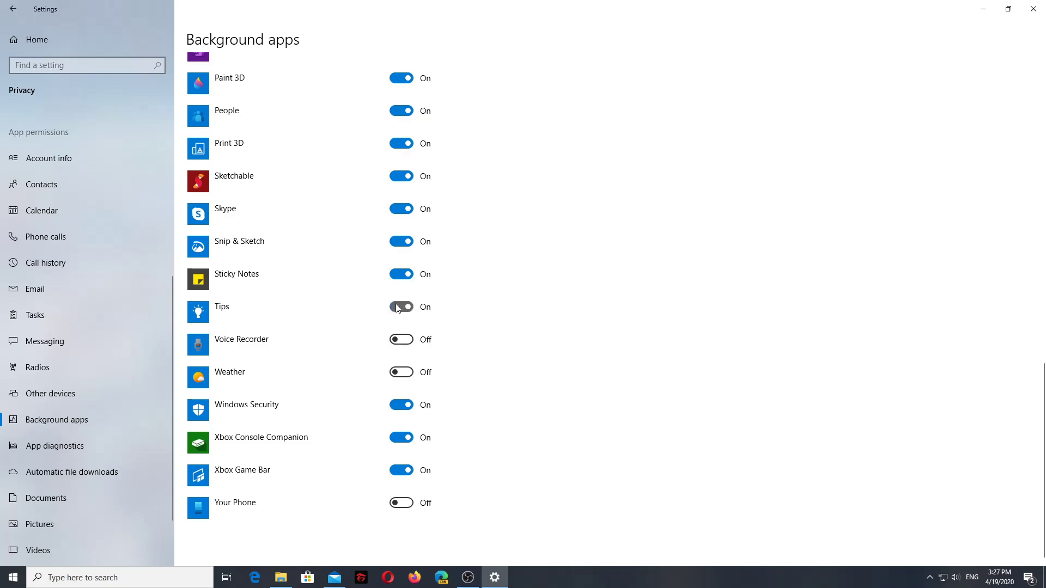
Step: Turn off background running for Sticky Notes, Snip & Sketch, Skype, Sketchable, Print 3D, People and Paint 3D
click(400, 273)
click(398, 243)
click(400, 209)
click(400, 177)
click(401, 144)
click(404, 111)
click(402, 79)
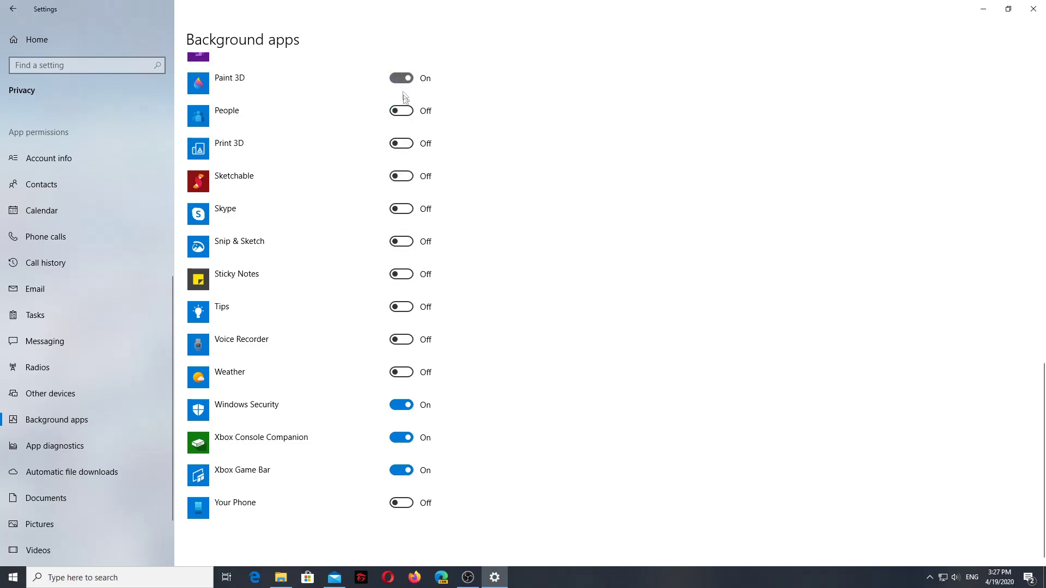
Step: Turn off background running for every listed app from OneNote for Windows 10 up to Microsoft Edge
scroll(408, 98, up, 3)
click(400, 182)
click(401, 149)
click(402, 117)
click(402, 85)
scroll(404, 95, up, 3)
click(402, 189)
click(401, 156)
click(401, 124)
Step: Turn off background running for Messaging, Maps, Mail and Calendar, Groove Music, Get Help, Feedback Hub, Dolby Access and Connect
scroll(401, 130, up, 2)
click(402, 176)
click(403, 143)
click(402, 111)
click(401, 78)
scroll(430, 174, up, 3)
click(402, 216)
click(400, 183)
click(401, 148)
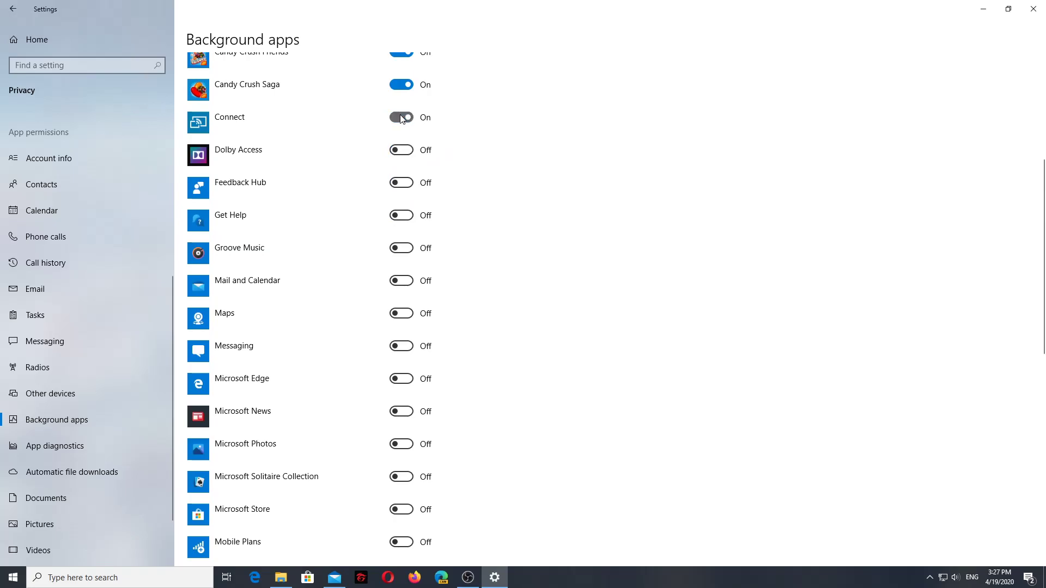
click(401, 117)
Step: Turn off background running for Candy Crush Saga, Candy Crush Friends, Camera, Calculator, Alarms & Clock and 3D Viewer
scroll(401, 118, up, 3)
click(401, 254)
click(401, 222)
click(401, 189)
click(401, 156)
click(401, 123)
scroll(403, 163, up, 2)
click(401, 206)
Step: Review the whole background apps list to check which apps are still allowed to run
scroll(299, 287, down, 10)
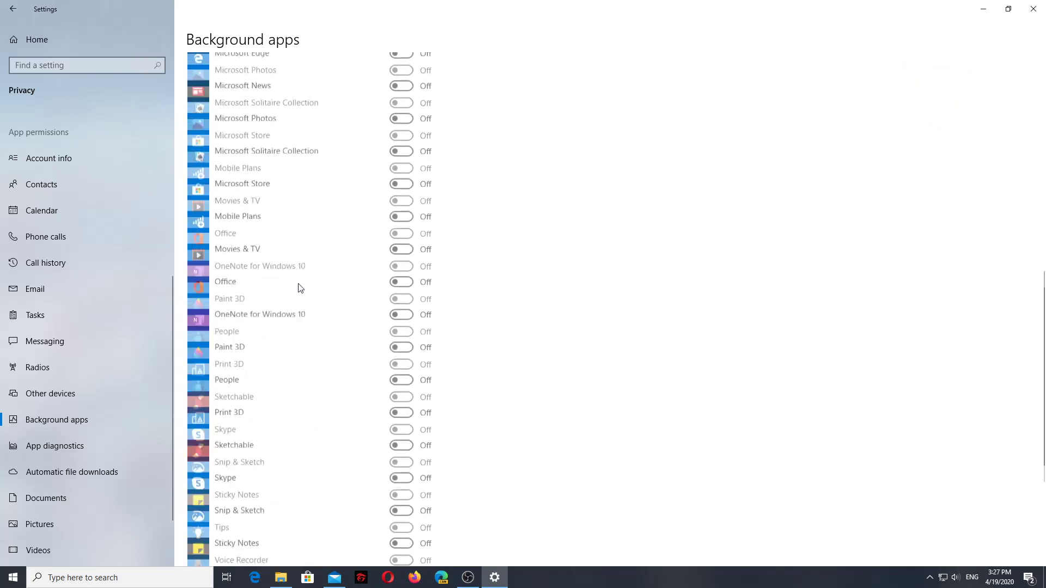
scroll(299, 288, down, 5)
scroll(301, 356, up, 6)
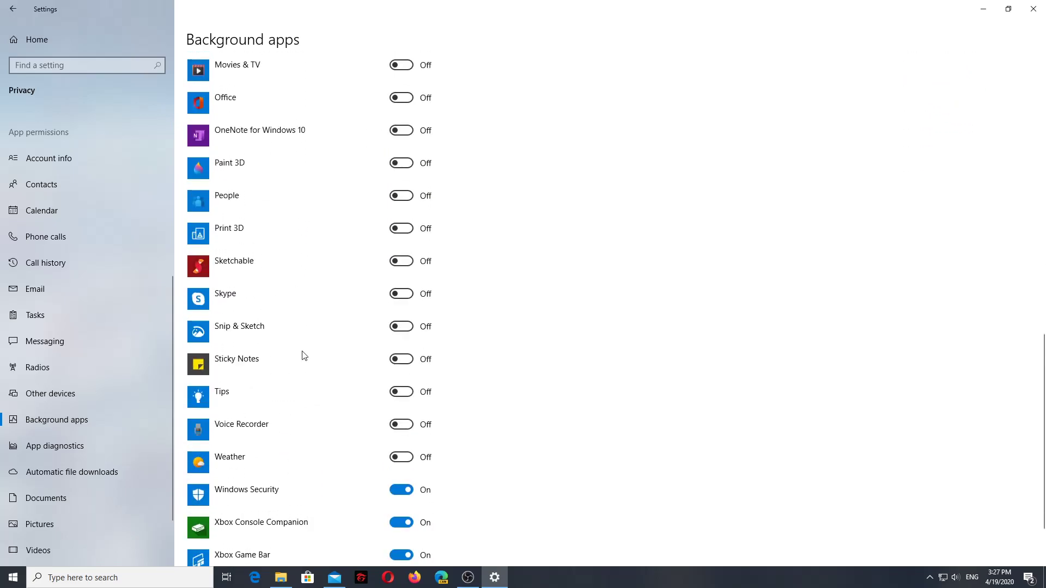
scroll(304, 355, up, 9)
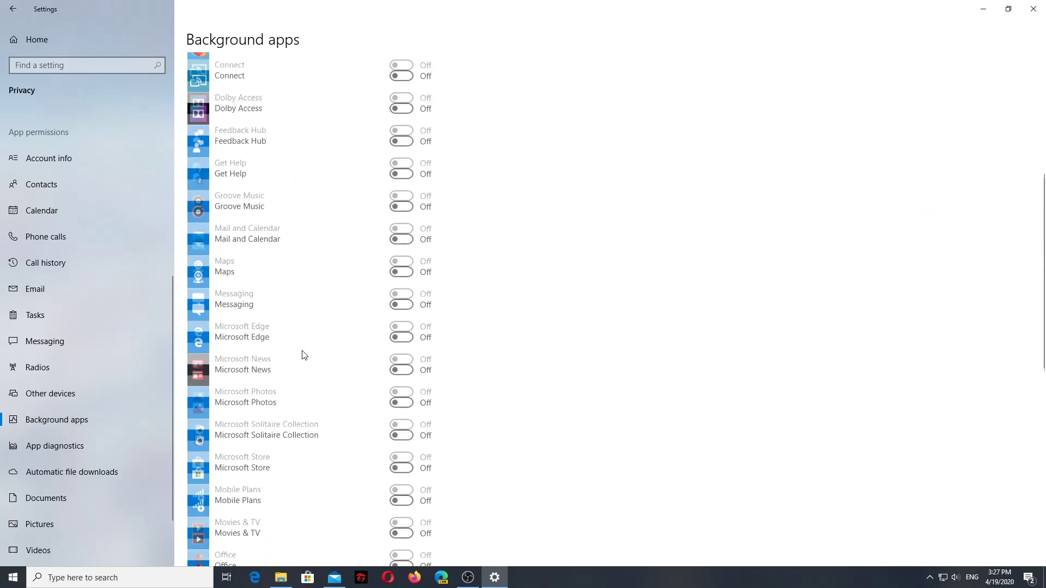
scroll(304, 355, down, 15)
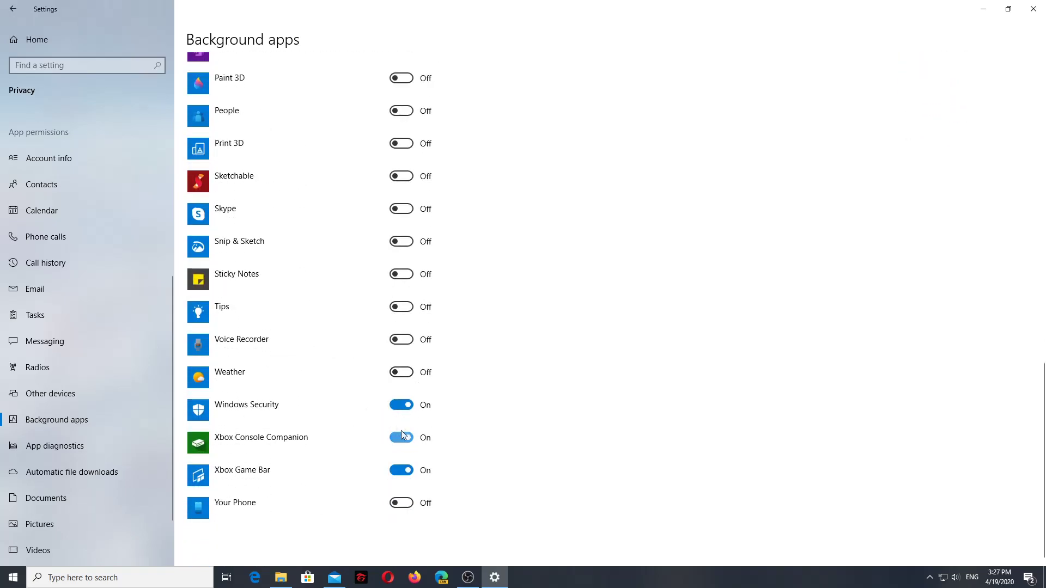
scroll(512, 456, up, 15)
scroll(512, 456, down, 14)
scroll(511, 456, down, 1)
scroll(348, 442, up, 5)
scroll(347, 441, up, 1)
scroll(347, 439, down, 6)
scroll(346, 439, up, 16)
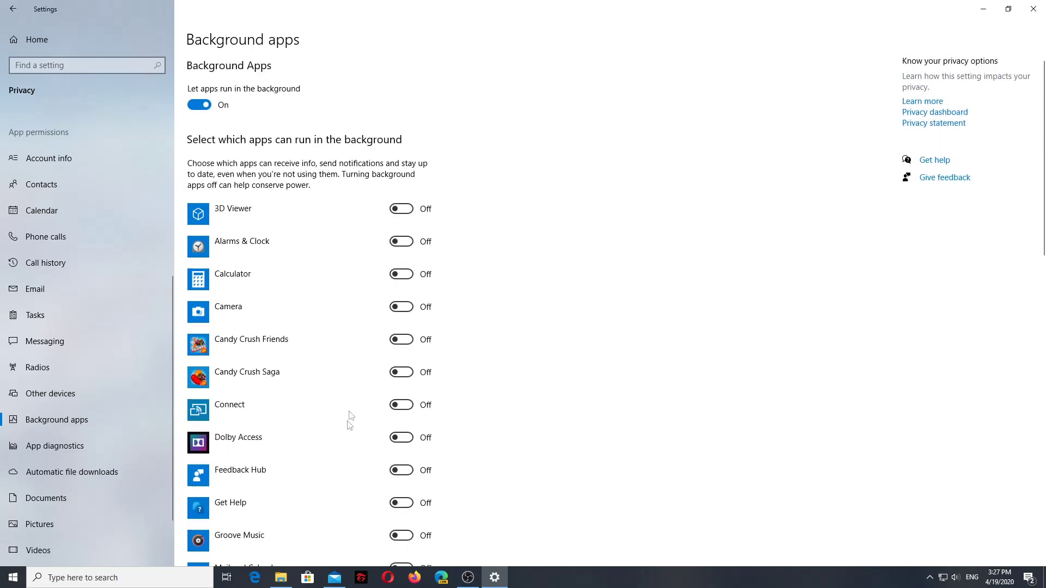
Step: Turn the overall permission for apps to run in the background off and back on
click(194, 104)
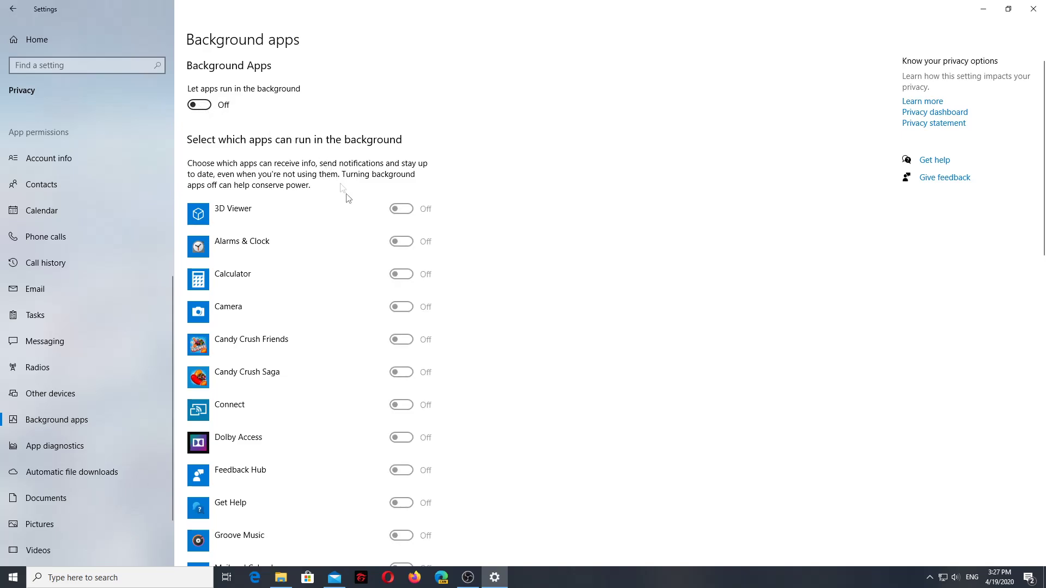
scroll(378, 266, down, 15)
scroll(315, 296, up, 15)
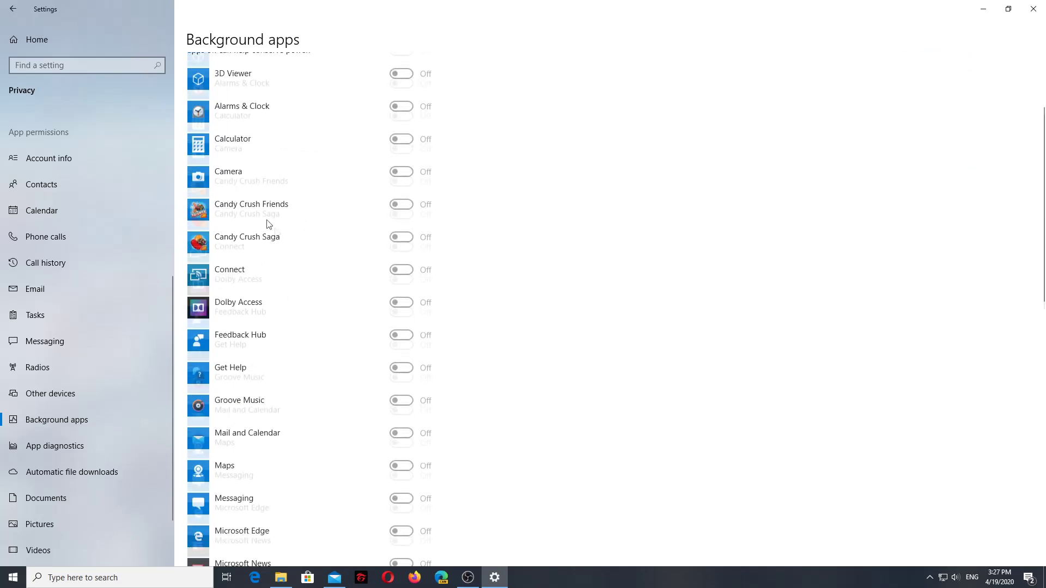
click(206, 112)
Step: Review the individual background app switches once more and close the settings window
scroll(367, 257, down, 6)
scroll(264, 299, up, 4)
scroll(260, 294, down, 12)
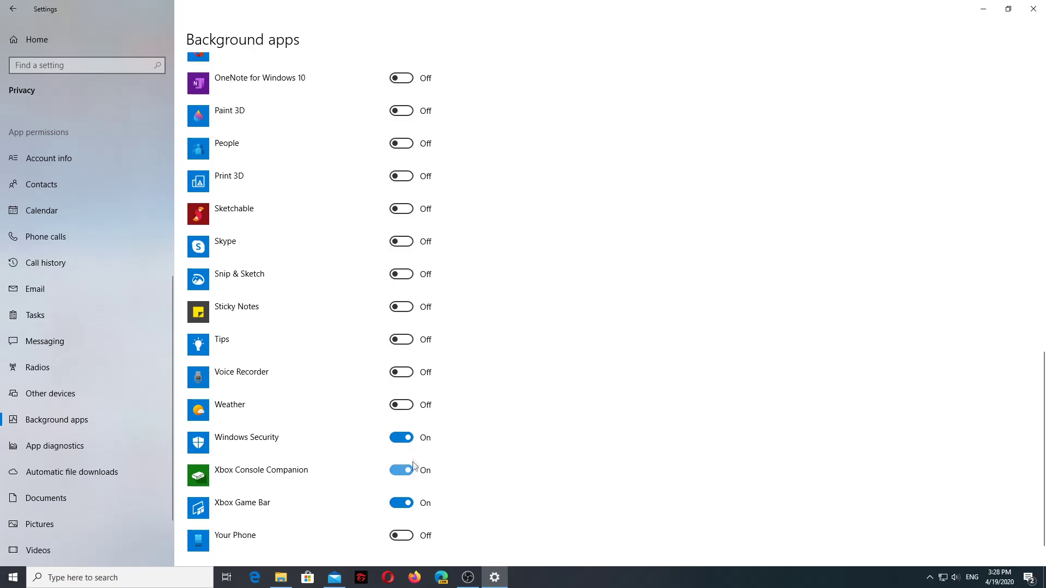
scroll(387, 467, up, 15)
scroll(389, 470, down, 5)
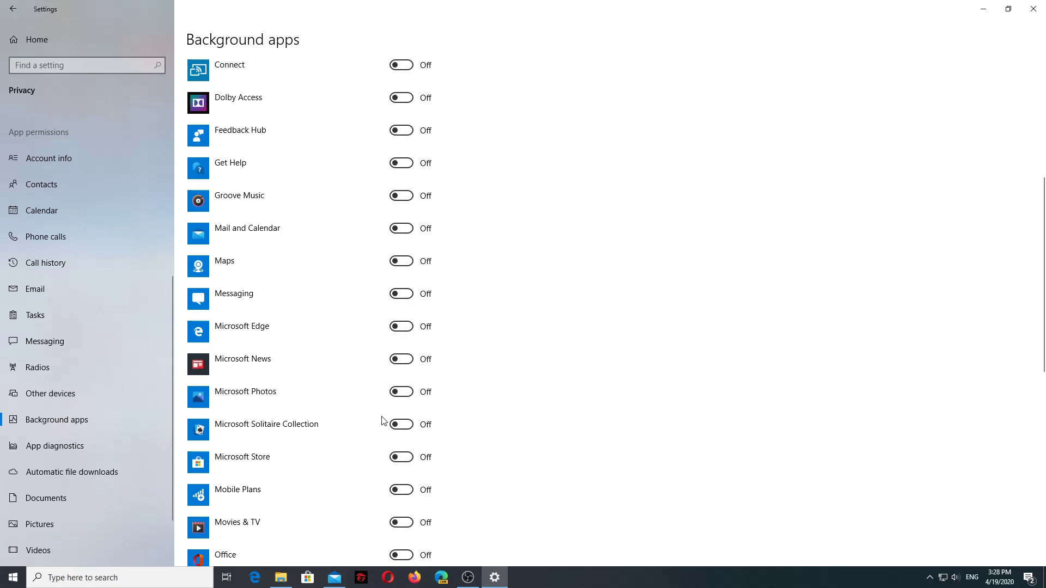
scroll(572, 110, up, 3)
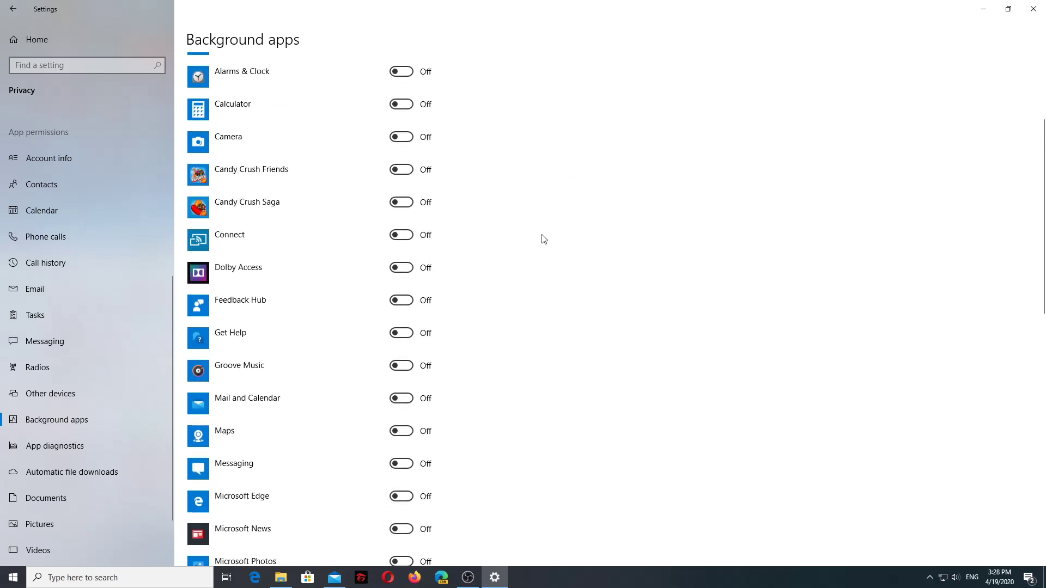
scroll(549, 278, up, 3)
scroll(471, 206, down, 5)
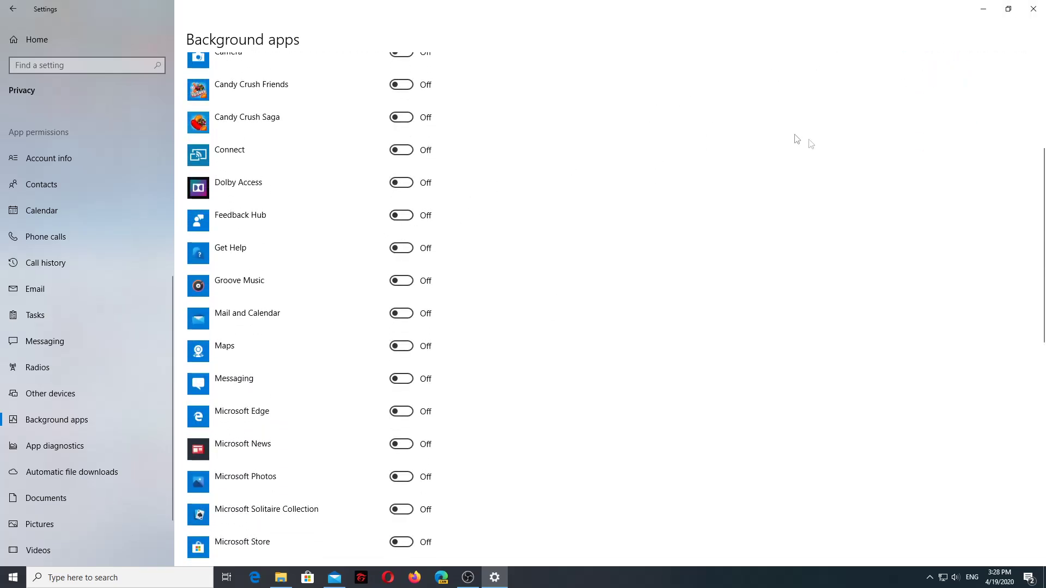
click(1034, 5)
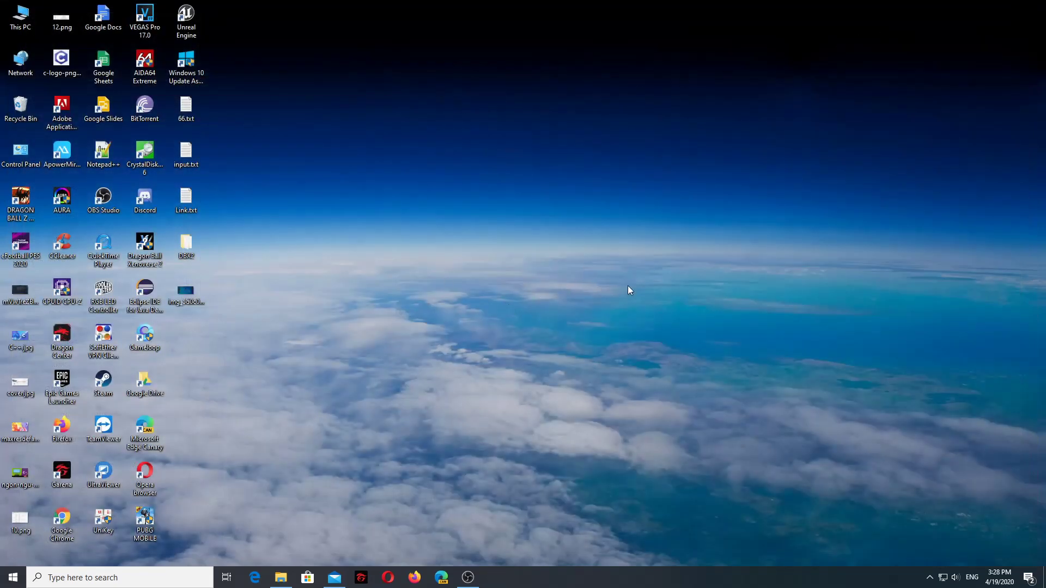
Step: Open the Startup apps page in the Windows Apps settings
click(929, 577)
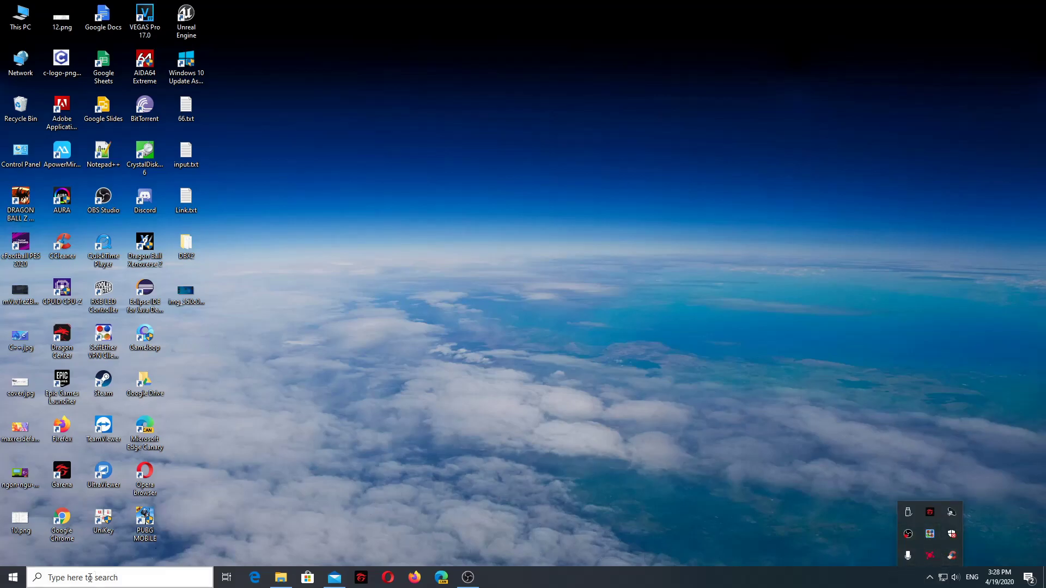
click(22, 582)
click(22, 581)
click(16, 580)
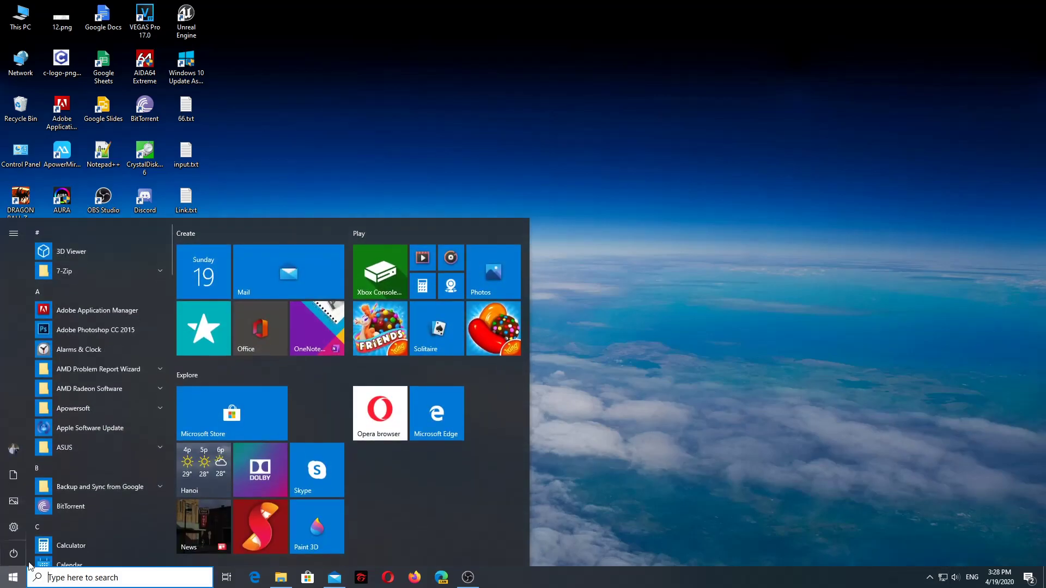
click(13, 528)
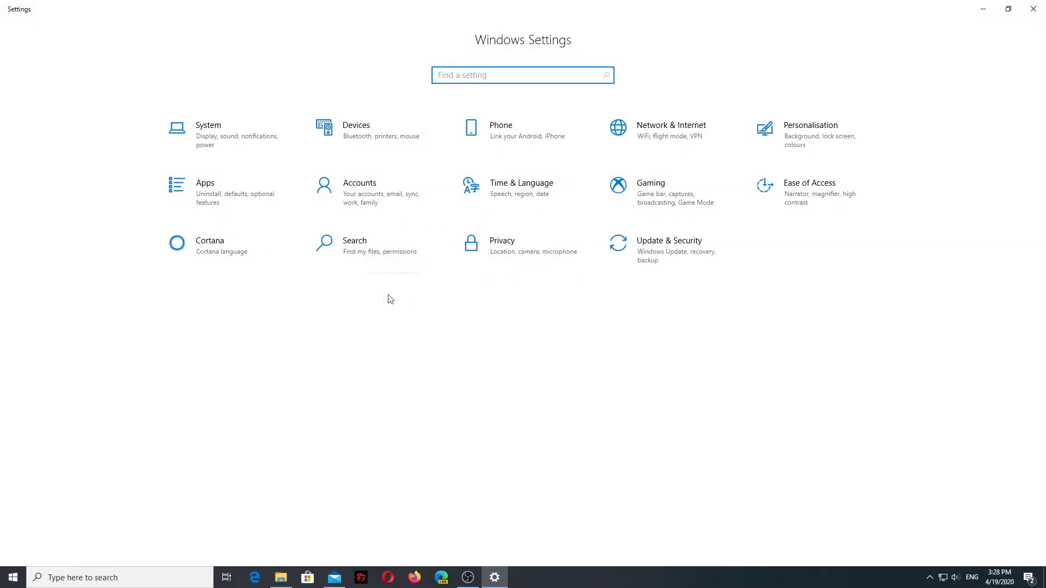
click(250, 206)
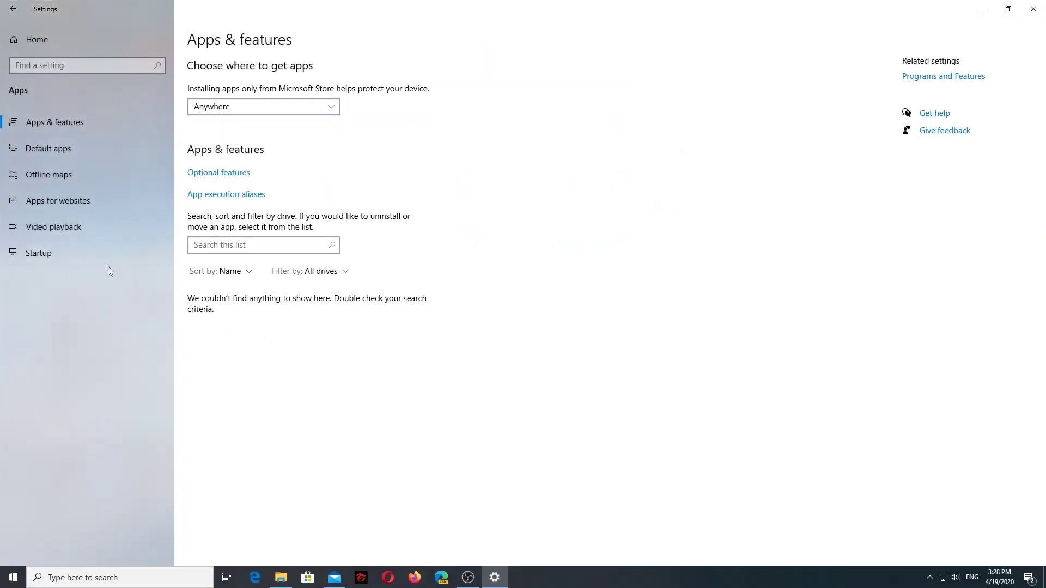
click(57, 157)
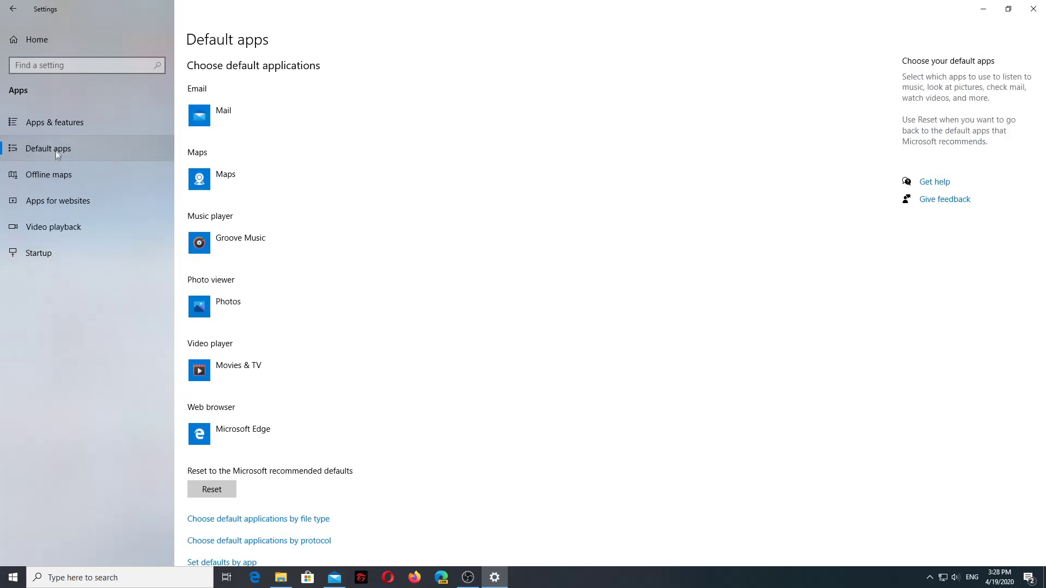
click(37, 257)
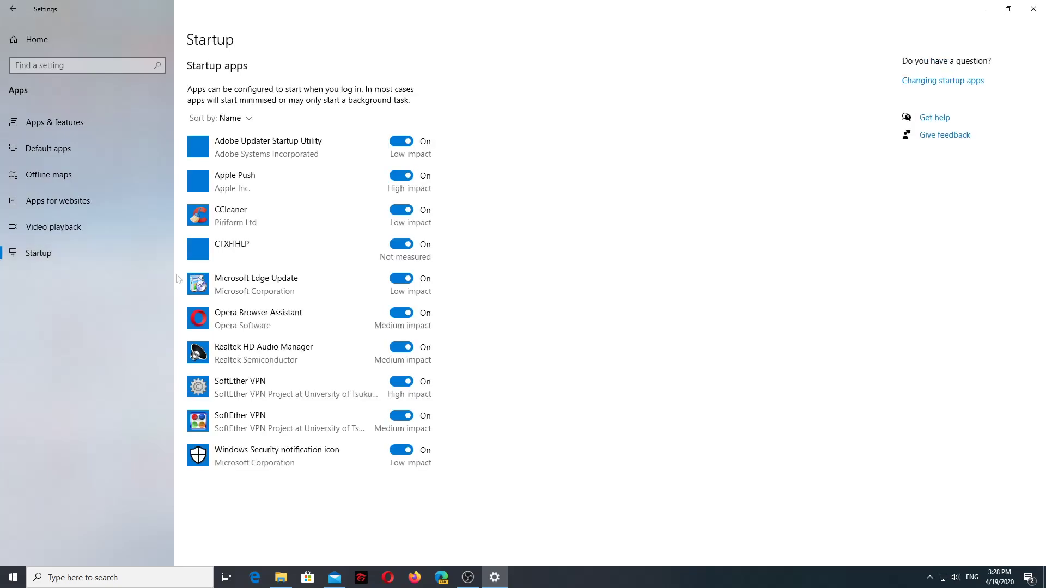
Step: Disable launching at login for Adobe Updater Startup Utility, Apple Push and CCleaner
click(391, 143)
click(392, 178)
click(392, 213)
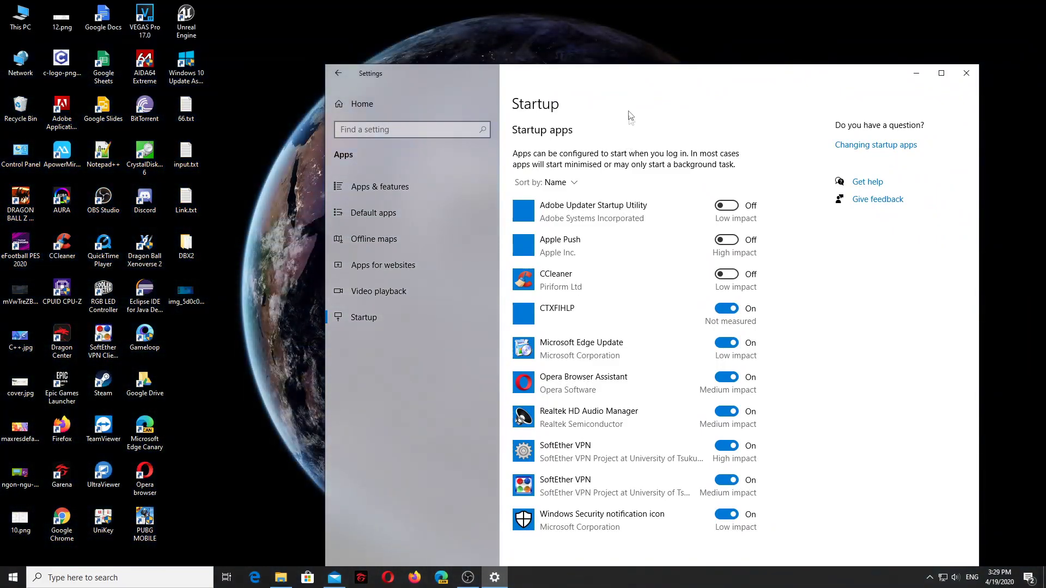
Step: Maximise the settings window and disable startup for CTXFIHLP, Microsoft Edge Update, Opera Browser Assistant and both SoftEther VPN entries
drag(635, 77, 476, 6)
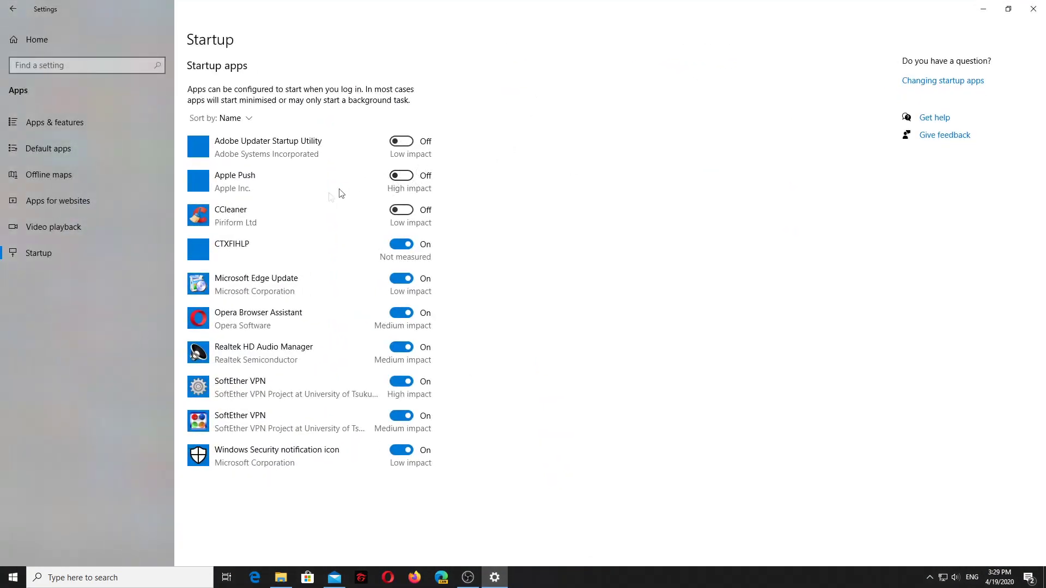
click(398, 246)
click(393, 279)
click(394, 313)
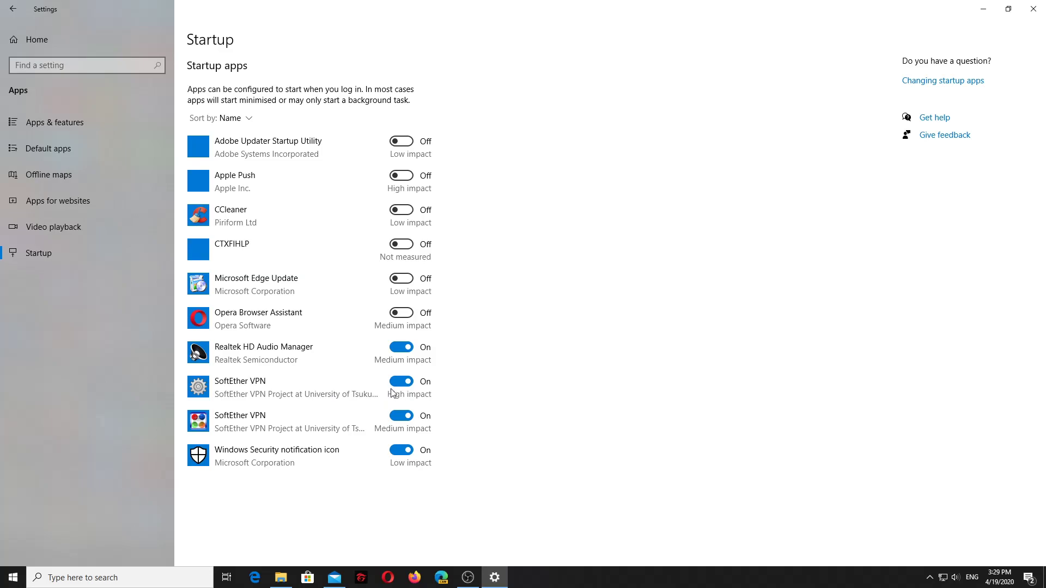
click(396, 387)
click(394, 419)
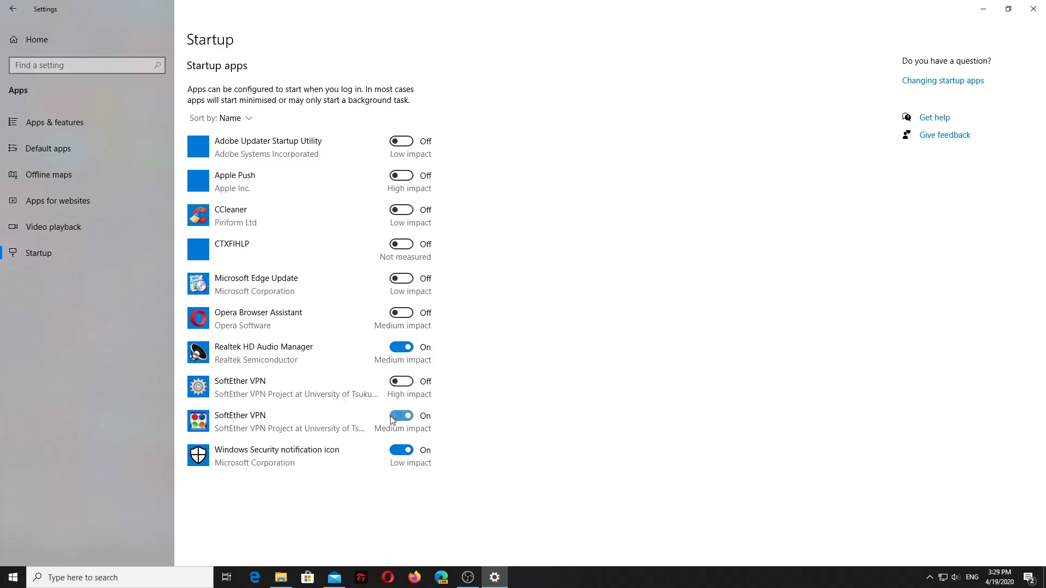